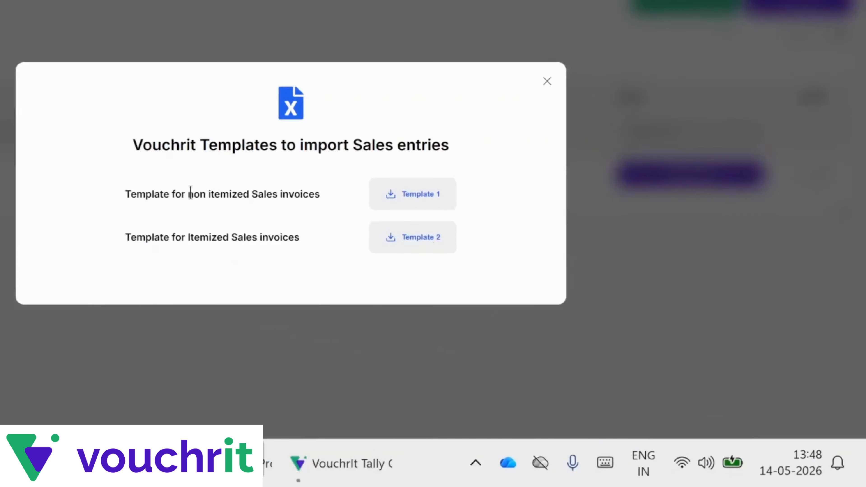
Step: Examine the import templates offered for non-itemized and itemized sales invoices, and close the template list
left_click_drag(355, 266, 419, 265)
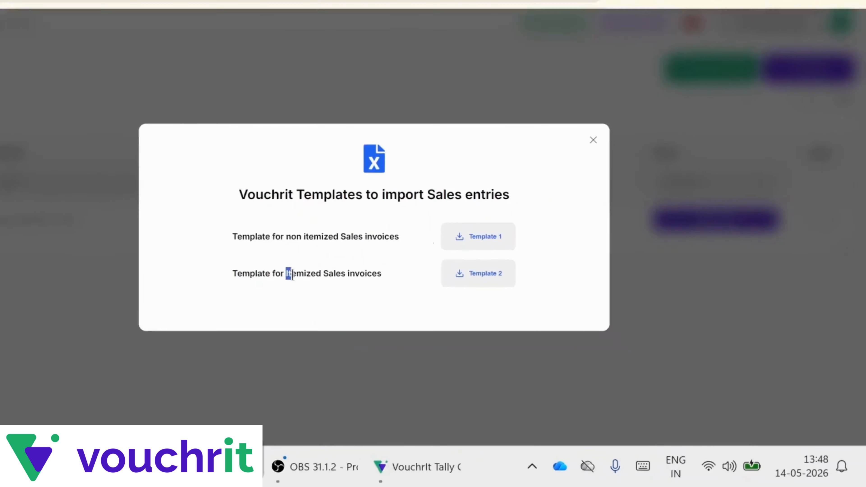
left_click_drag(357, 300, 409, 300)
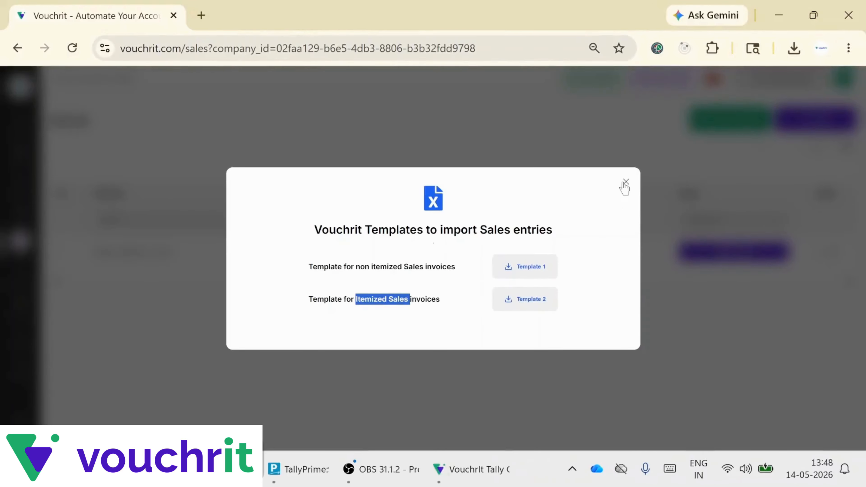
left_click(624, 184)
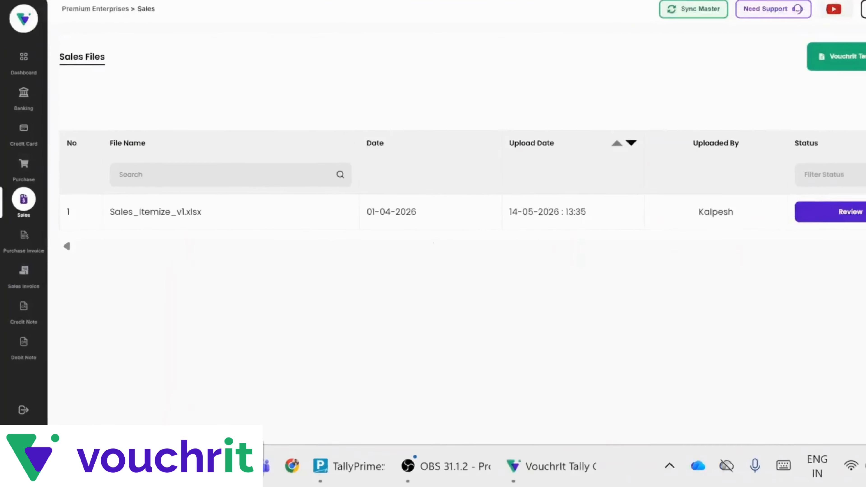
Step: Start a sales document upload with VouchrIt Template as the source and Itemized as the entry type
left_click(864, 57)
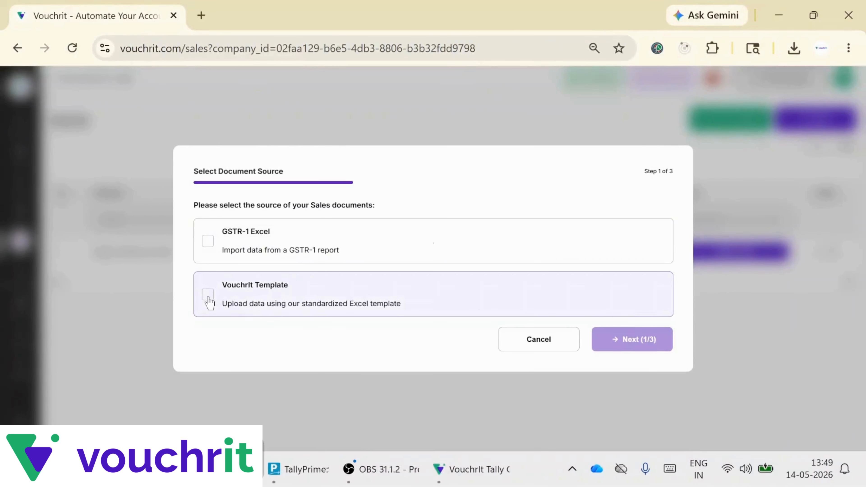
left_click(208, 297)
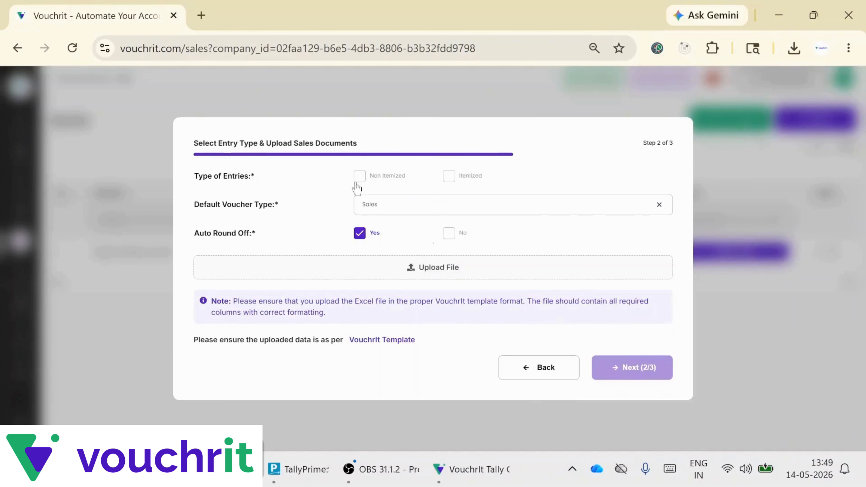
left_click(449, 176)
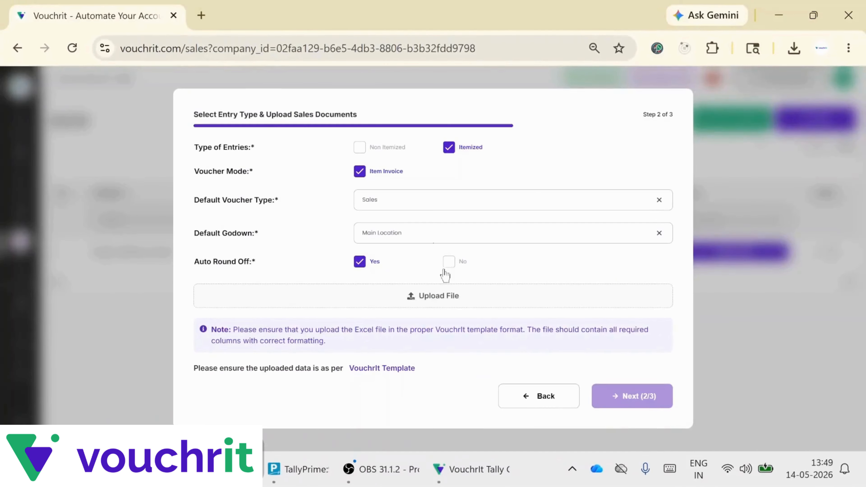
Step: Upload the file Sales Itemize_v2 from Downloads and proceed to the tax ledger setup
left_click(416, 296)
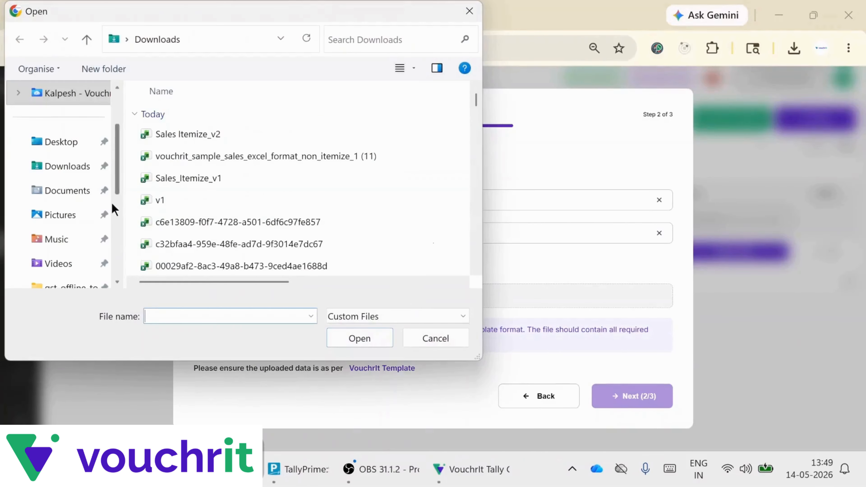
left_click(203, 132)
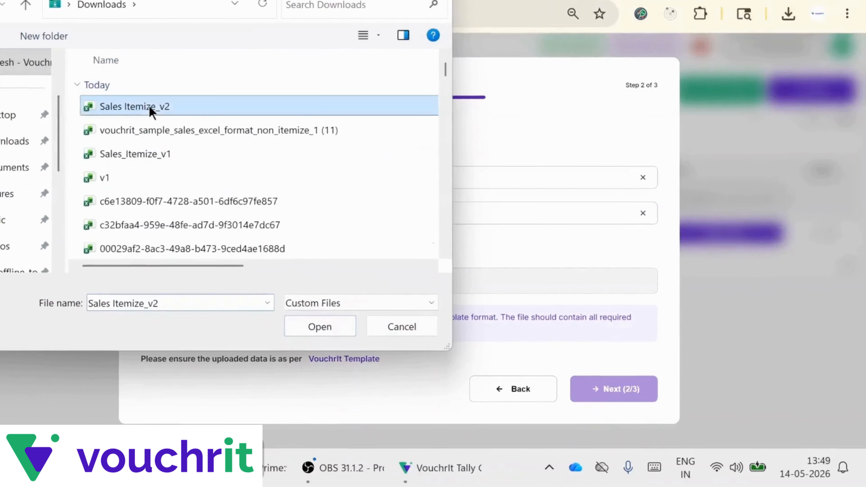
left_click(320, 326)
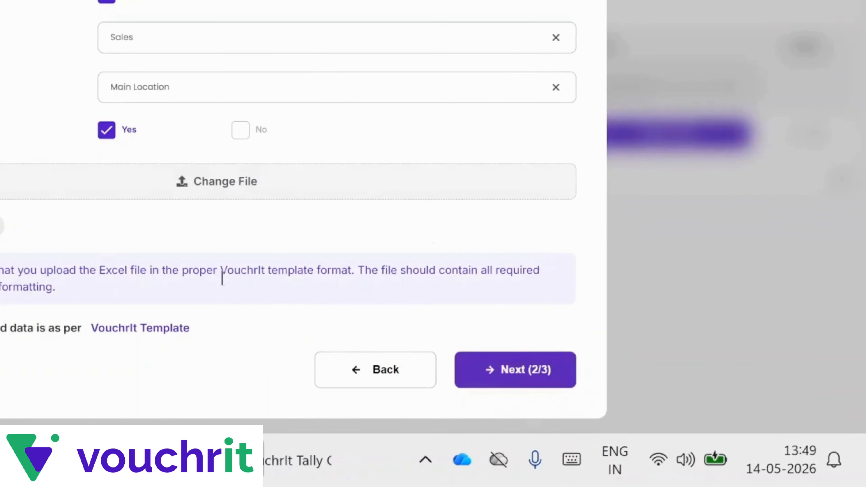
left_click(518, 374)
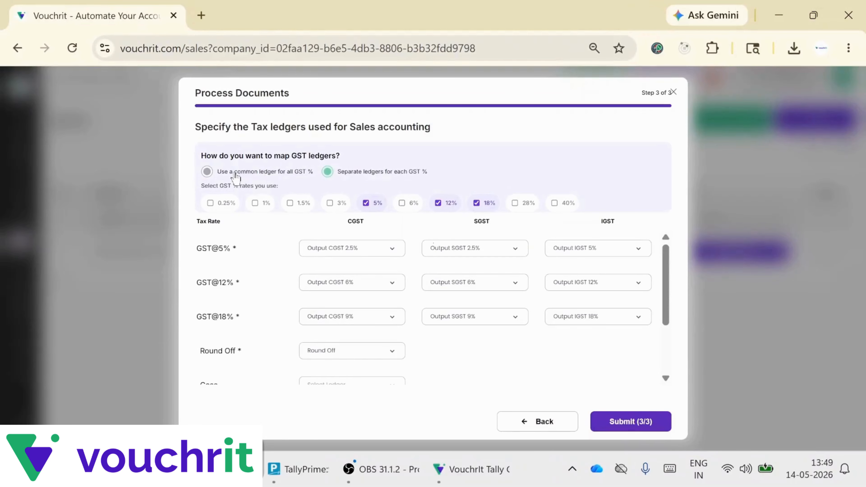
Step: Compare the common-ledger option, keep separate ledgers for each GST %, and submit the sales document for processing
left_click(207, 171)
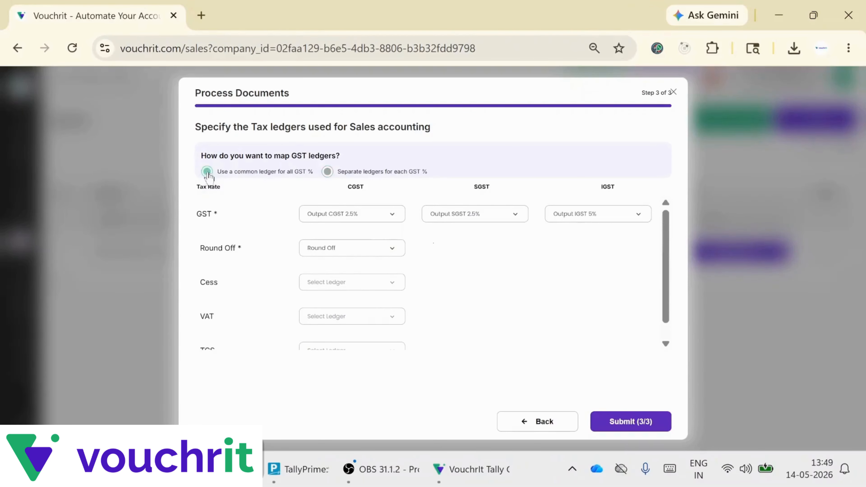
left_click(328, 172)
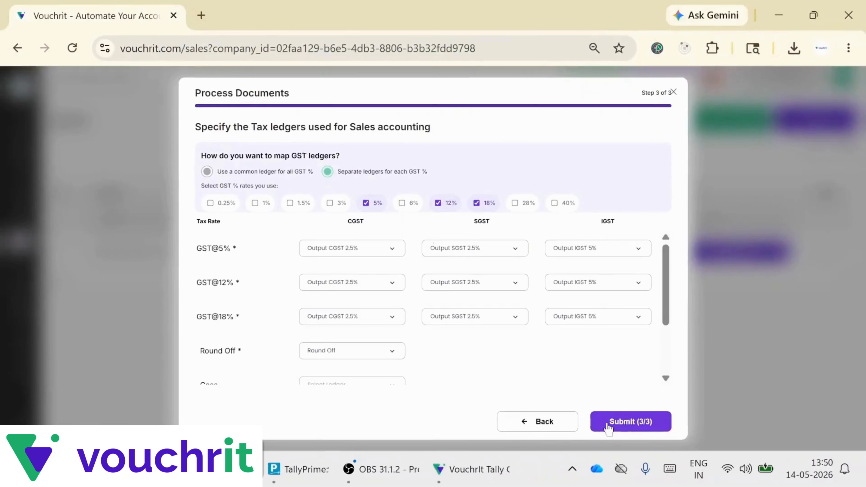
left_click(497, 397)
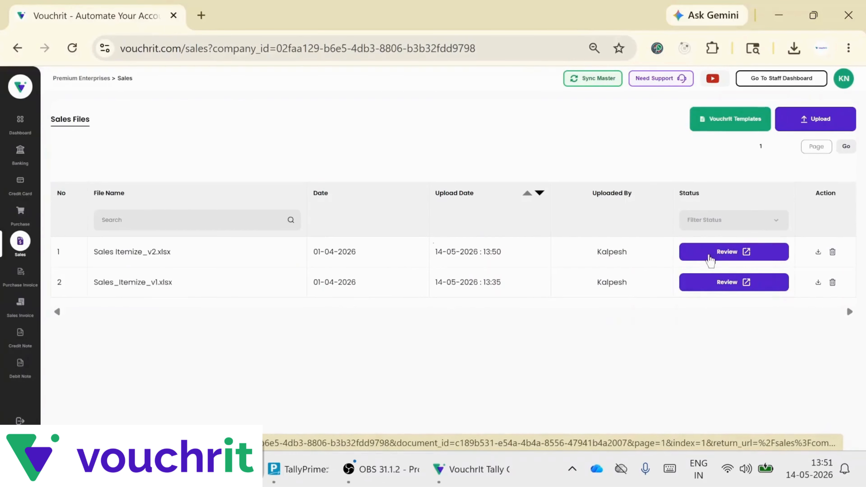
Step: Open Sales Itemize_v2.xlsx for review and auto-create the missing party ledgers in the recommended mapping
left_click(709, 254)
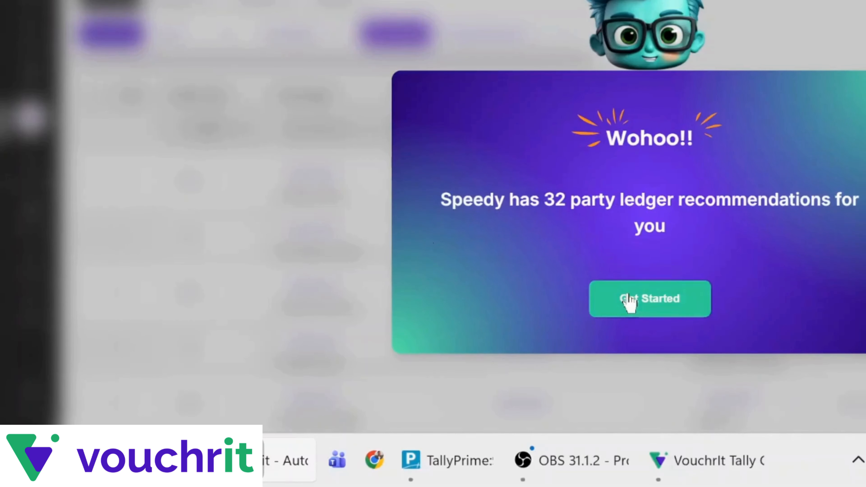
left_click(628, 295)
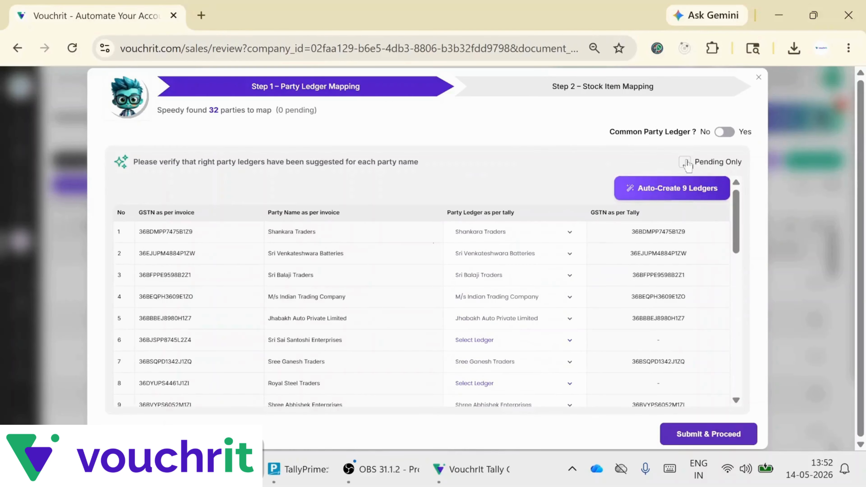
scroll(476, 307, "down", 10)
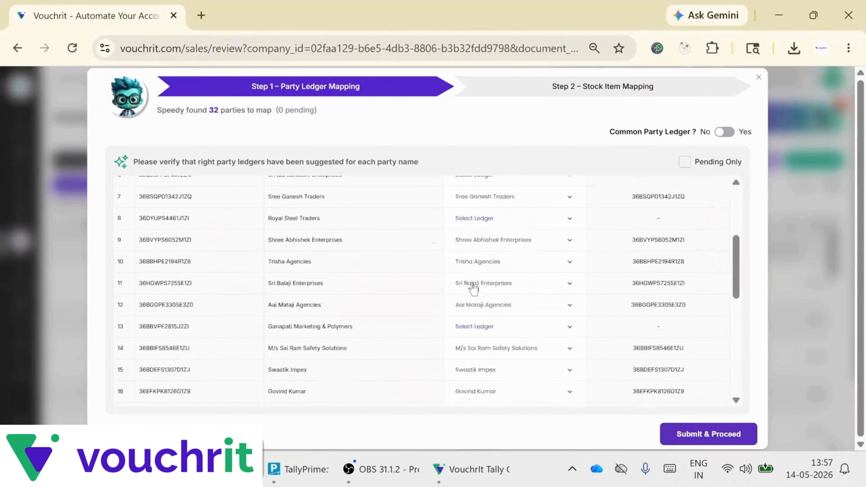
scroll(478, 321, "down", 5)
scroll(441, 361, "up", 15)
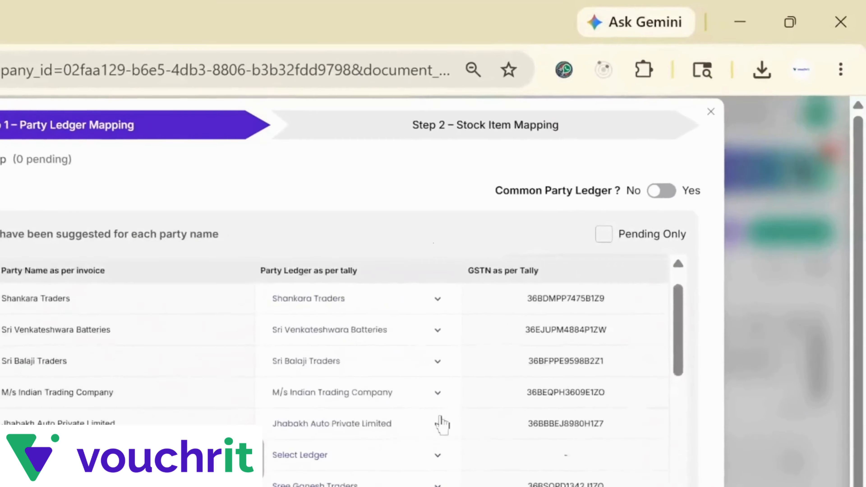
left_click(518, 297)
left_click(523, 310)
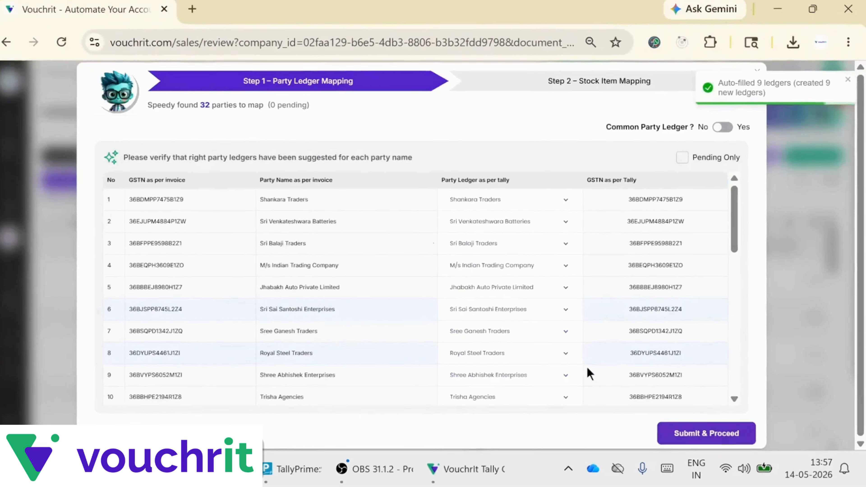
Step: Check and submit the party ledger mapping, and accept the suggested stock item mapping
scroll(589, 373, "down", 14)
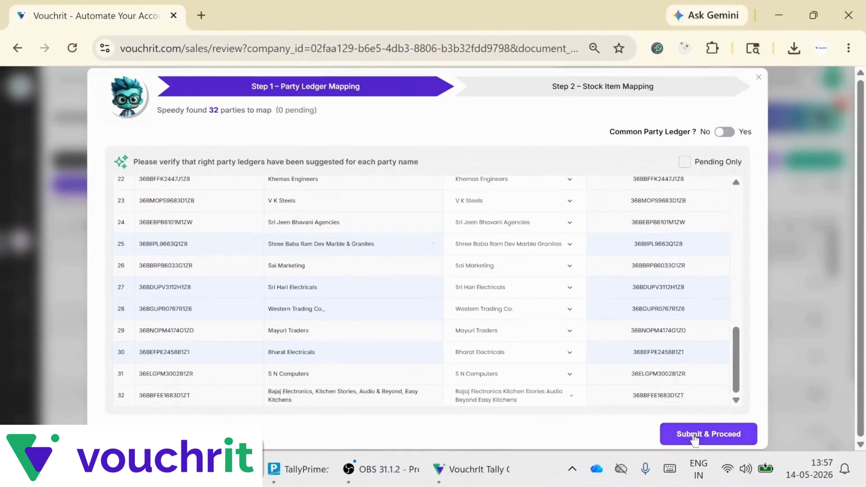
left_click(694, 437)
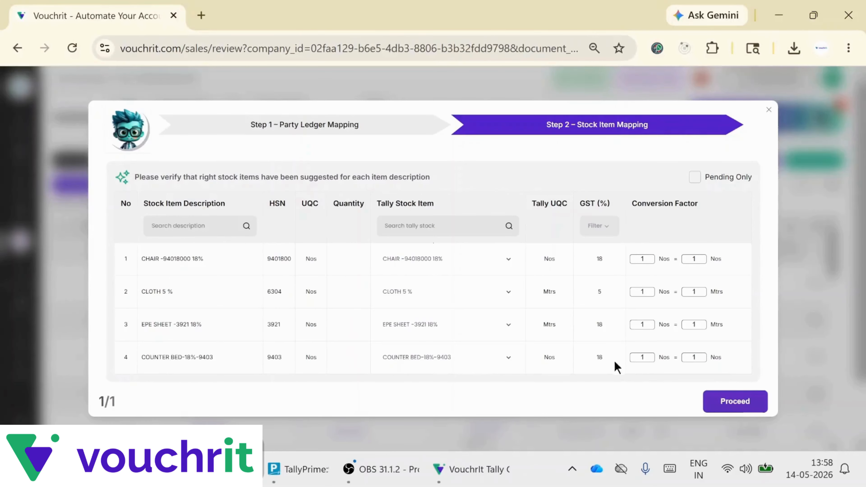
left_click(733, 401)
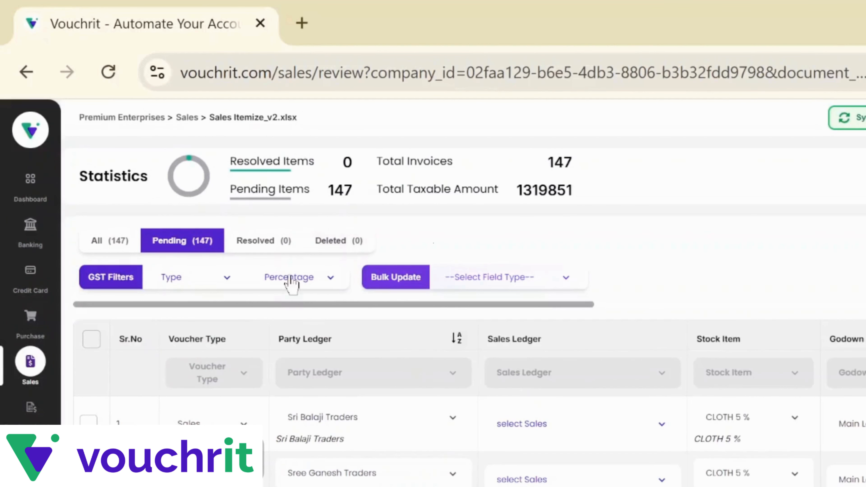
left_click(169, 277)
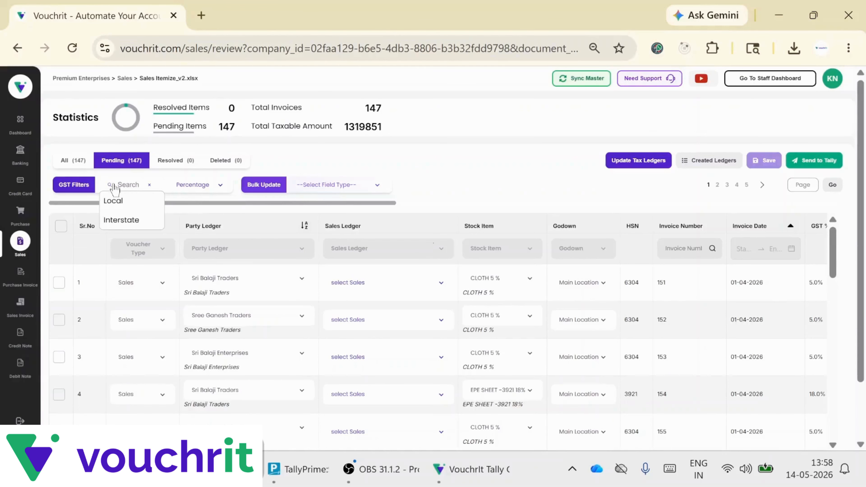
left_click(203, 185)
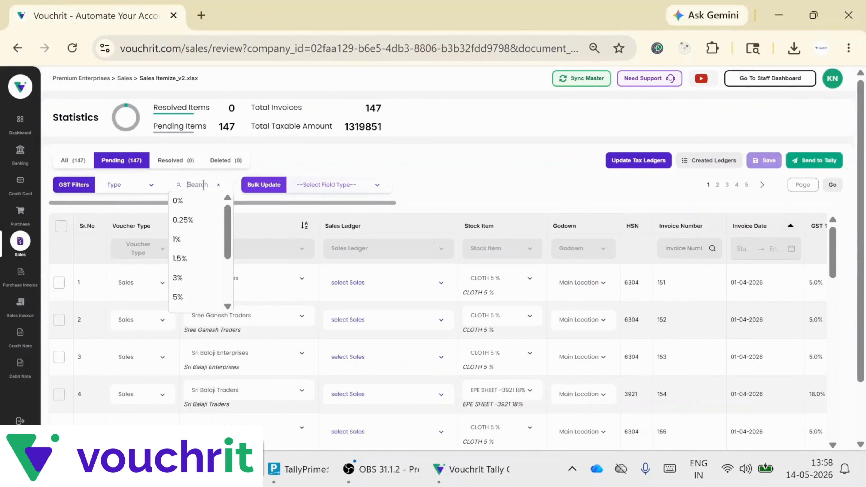
left_click(301, 160)
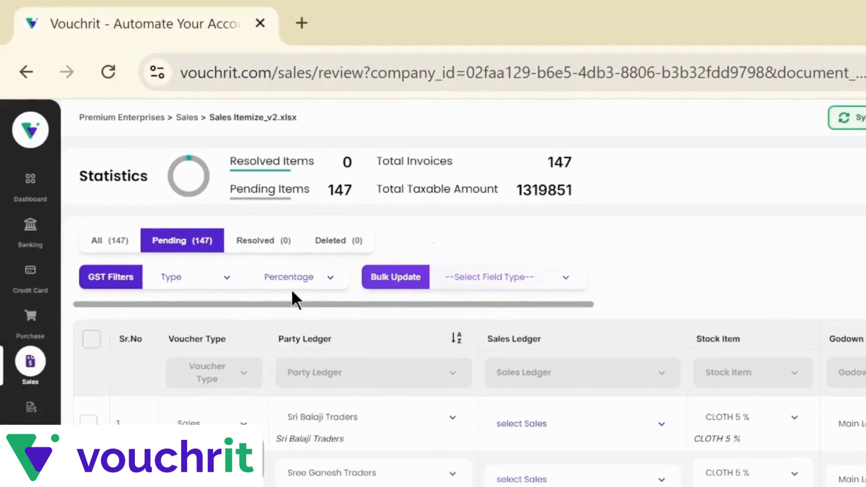
Step: Filter the pending sales entries by the 5% GST rate and select all of them
left_click(285, 278)
scroll(289, 380, "down", 2)
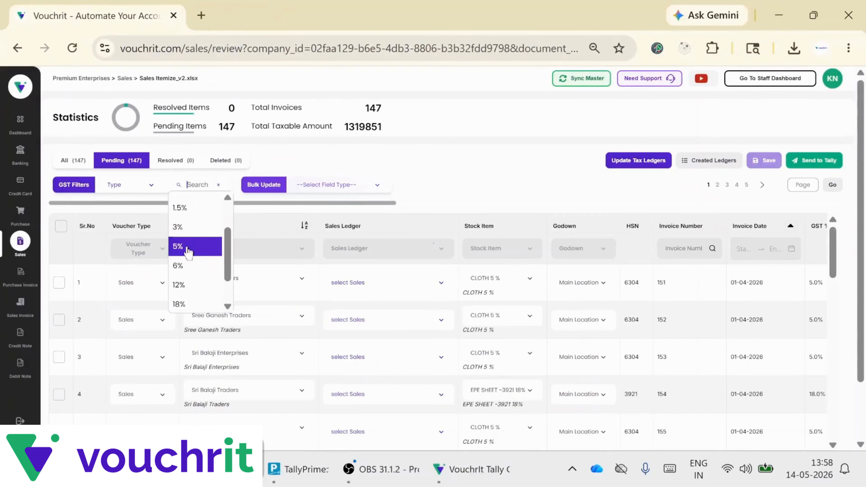
left_click(189, 253)
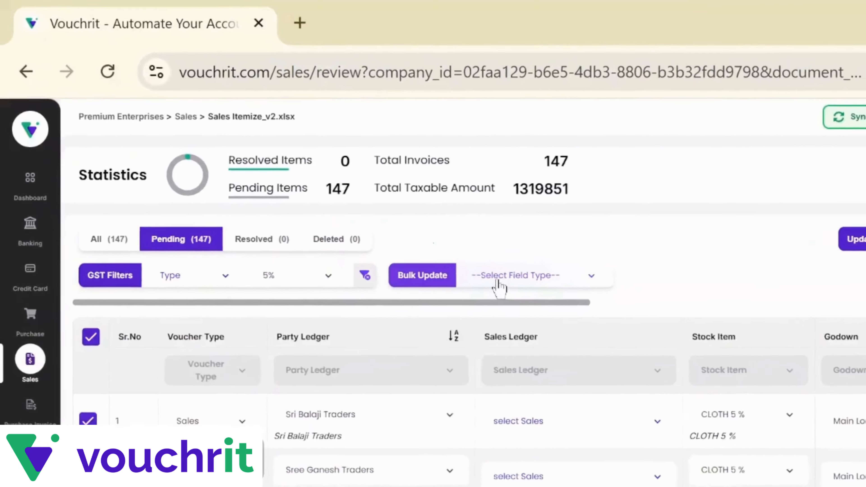
Step: Bulk update the sales ledger of the selected 5% GST entries to Sales 5%
left_click(498, 286)
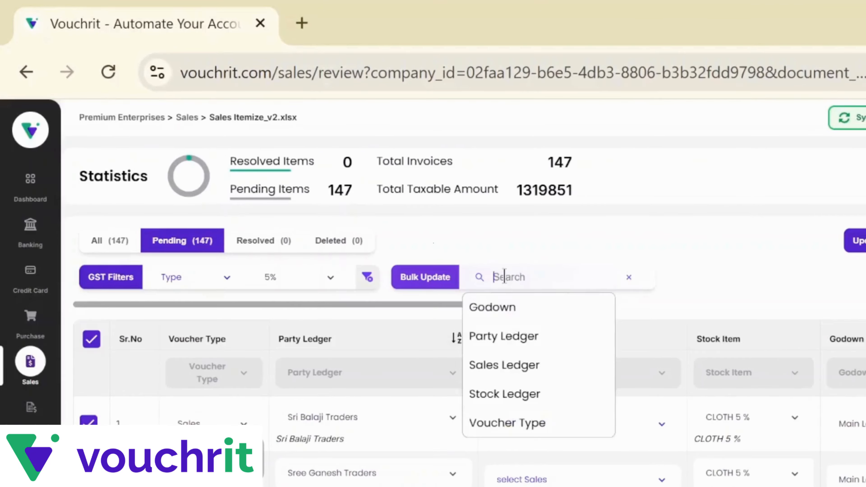
left_click(506, 364)
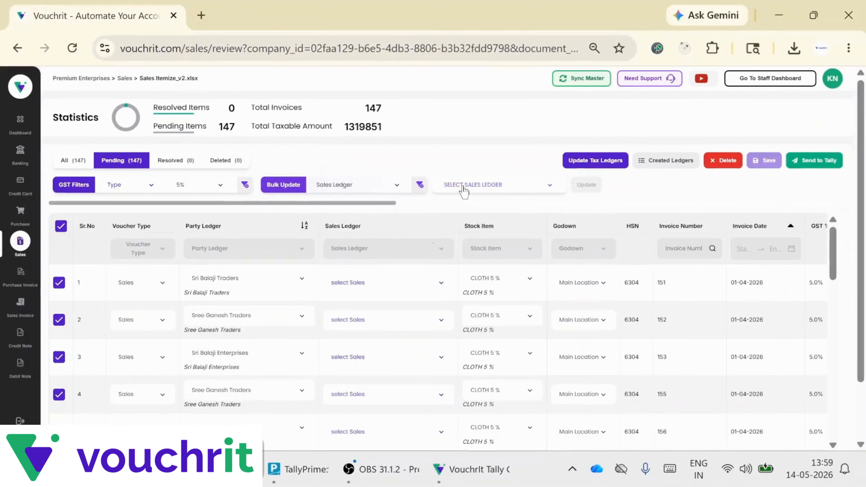
left_click(681, 272)
type("sales")
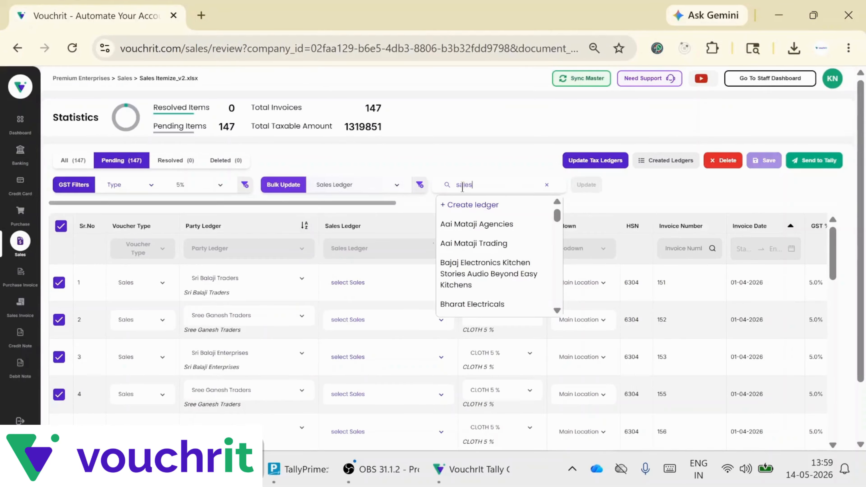
type(" 5")
left_click(462, 224)
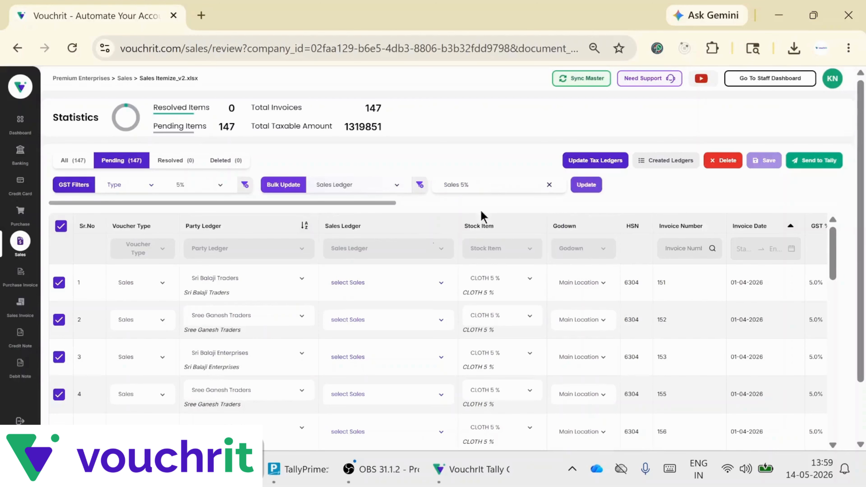
left_click(585, 187)
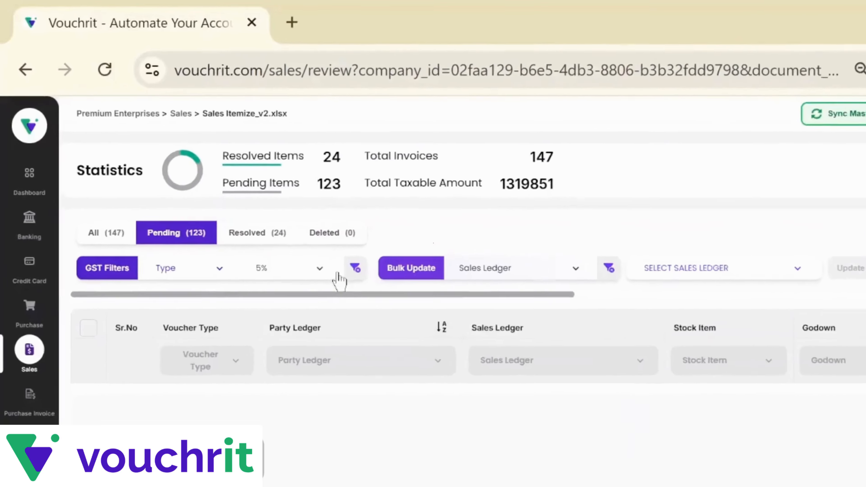
Step: Clear the 5% filter, filter the pending entries by the 18% GST rate, and select all of them
left_click(245, 184)
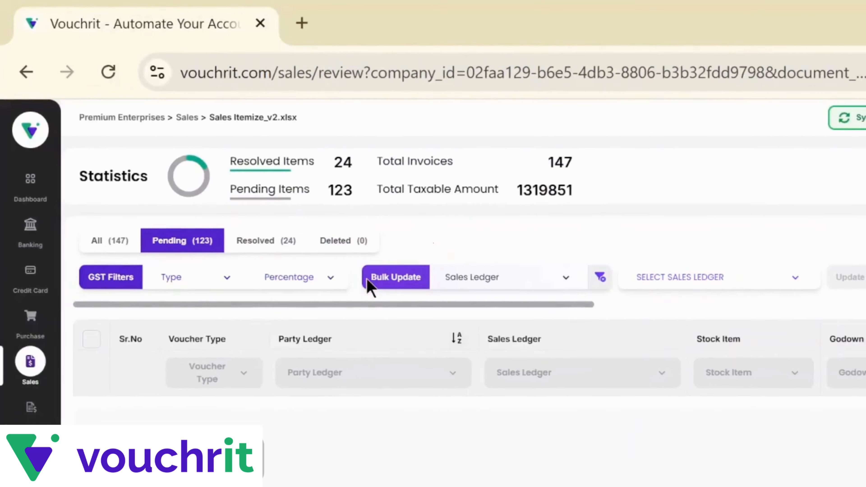
left_click(280, 279)
scroll(280, 345, "down", 3)
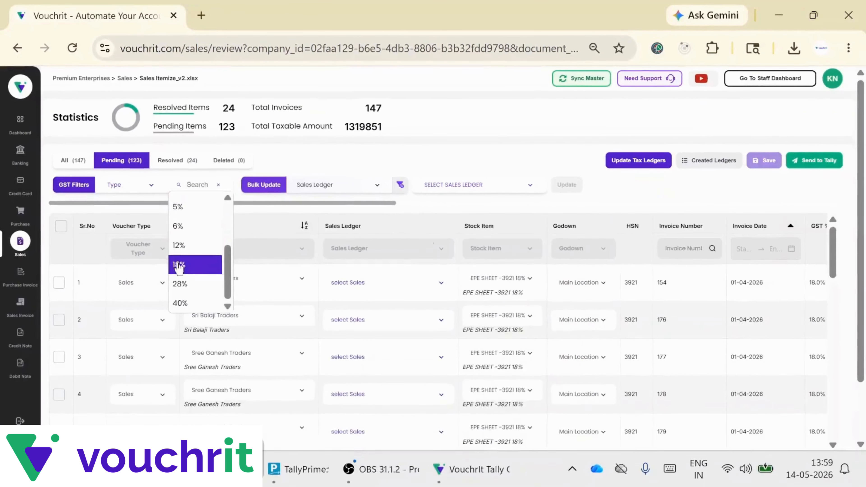
left_click(269, 399)
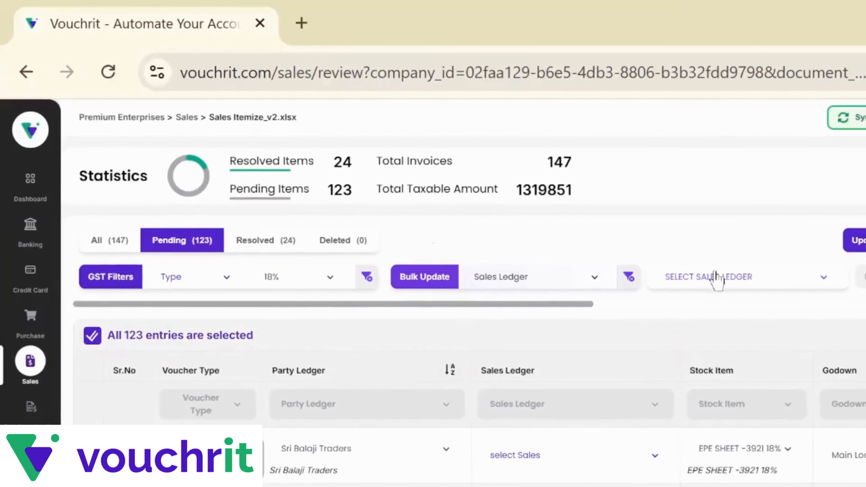
Step: Bulk update the sales ledger of the selected 18% GST entries to Sales 18% and check the pending count
left_click(716, 279)
type("sales 18")
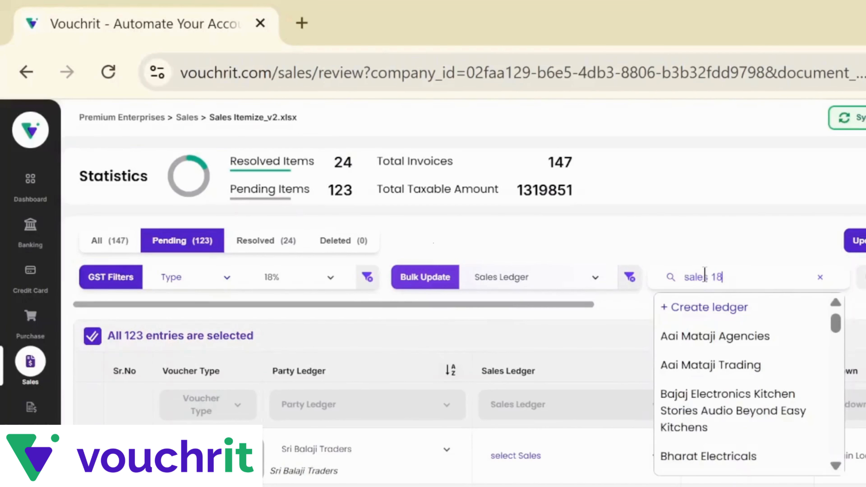
type("%")
left_click(458, 222)
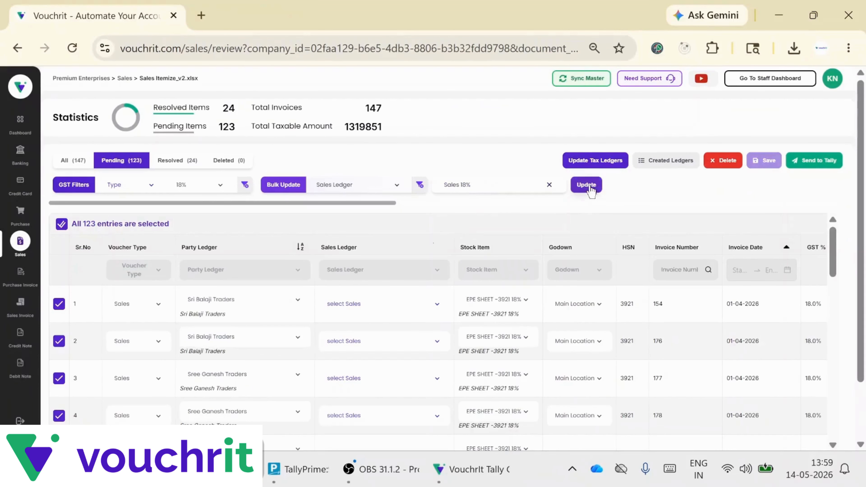
left_click(590, 187)
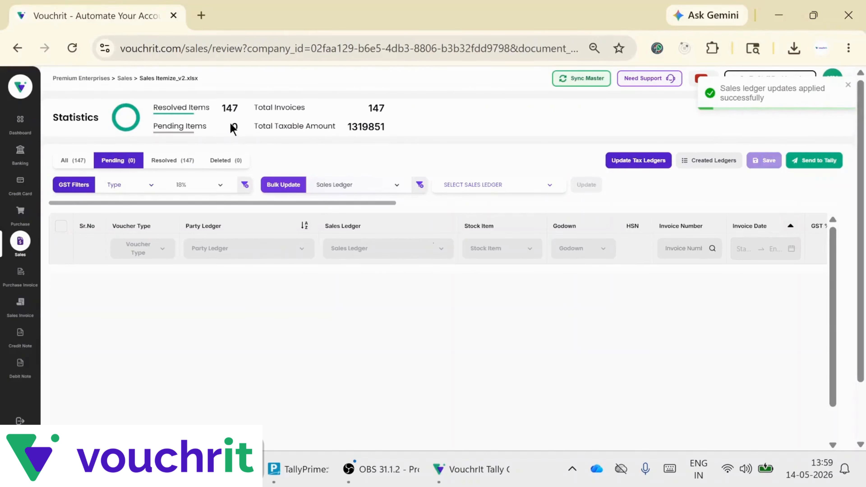
left_click_drag(232, 130, 241, 129)
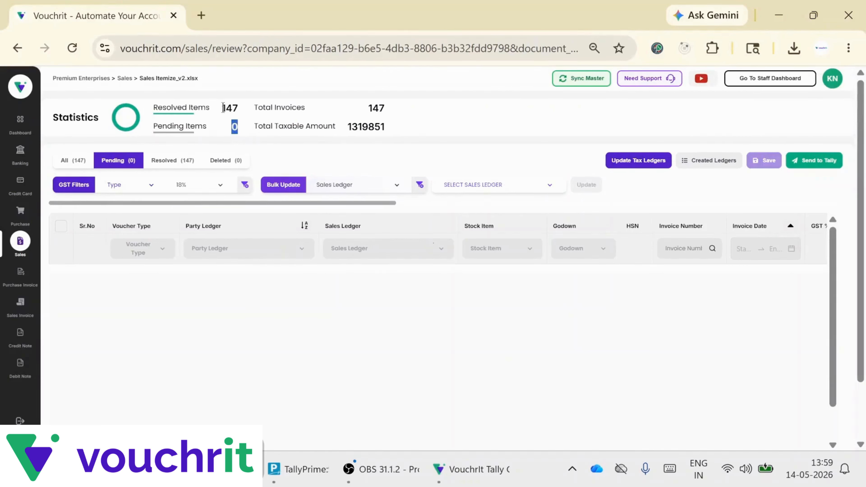